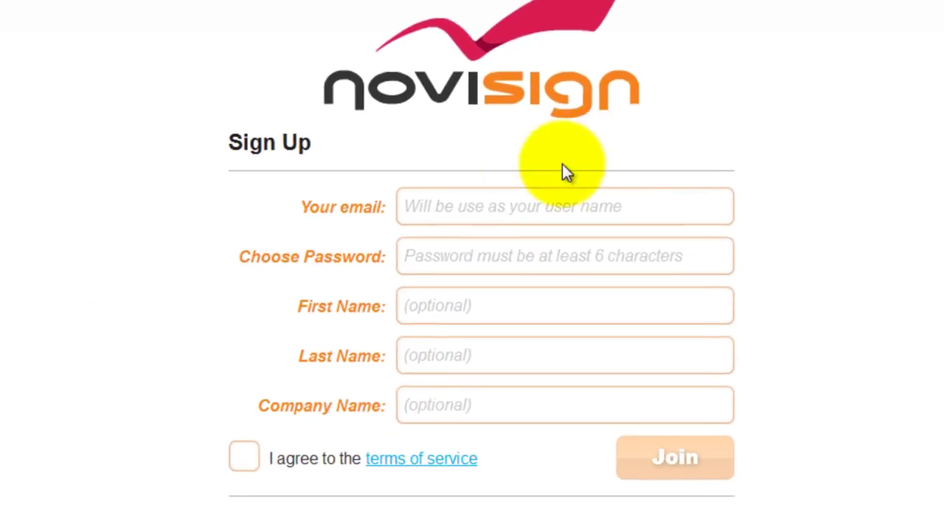
Sign up with an e-mail, password, first name and company name, accepting the terms of service.
click(327, 288)
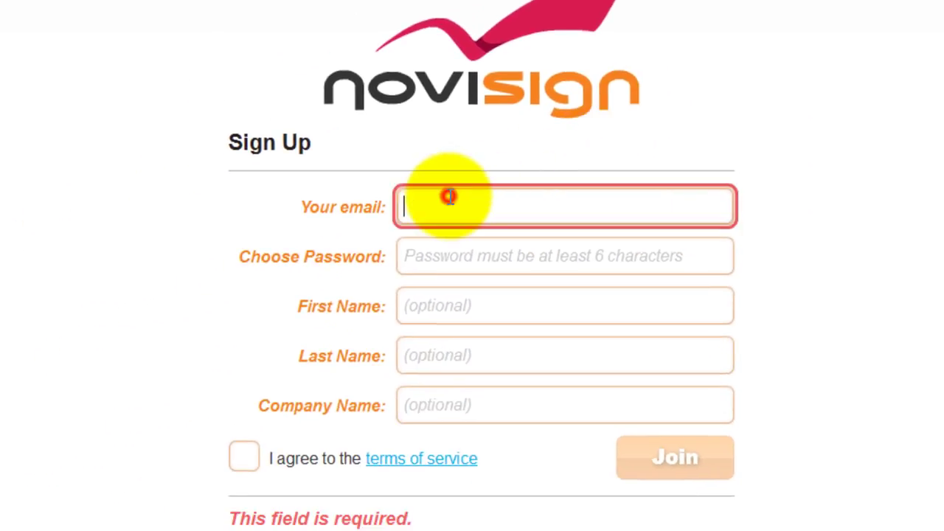
click(443, 255)
click(443, 306)
click(430, 354)
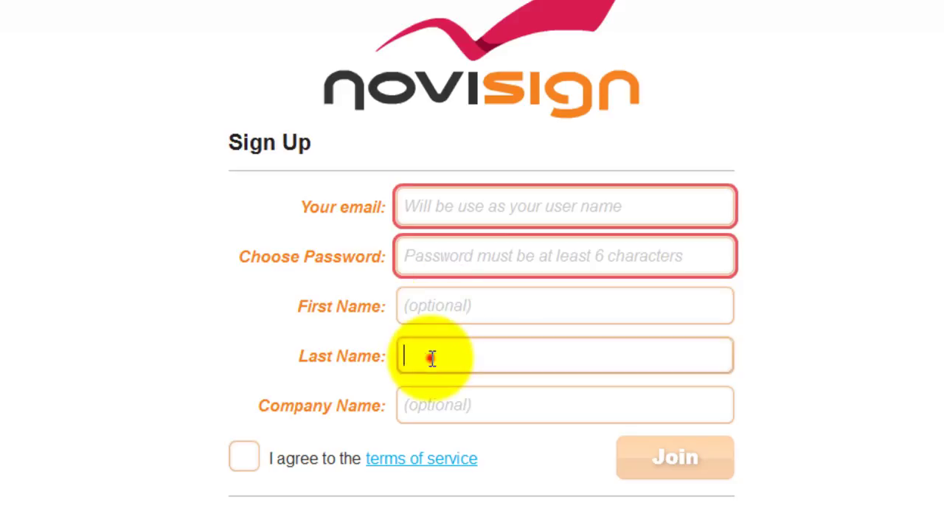
click(449, 403)
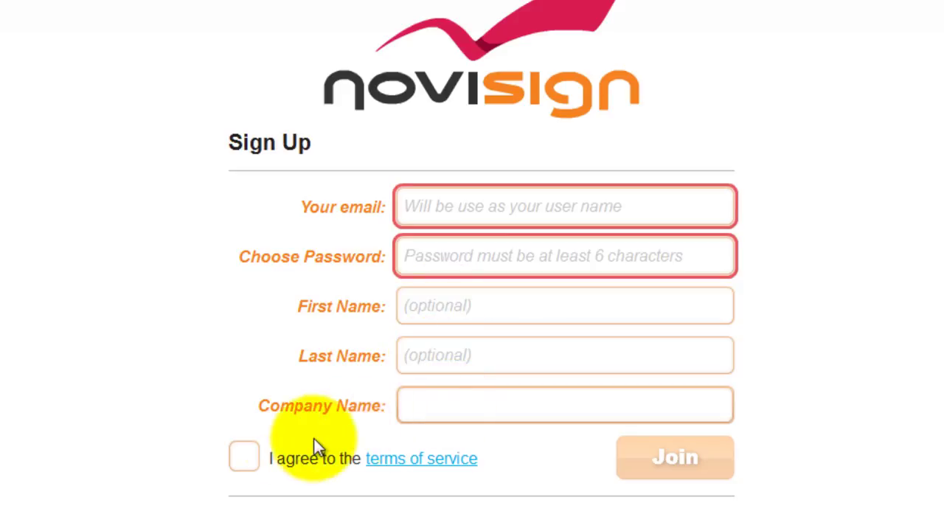
click(243, 458)
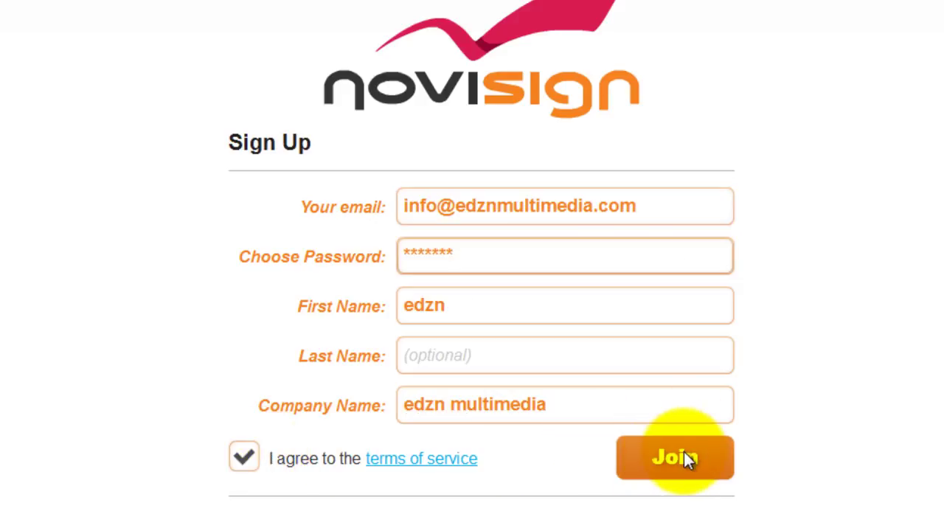
click(684, 452)
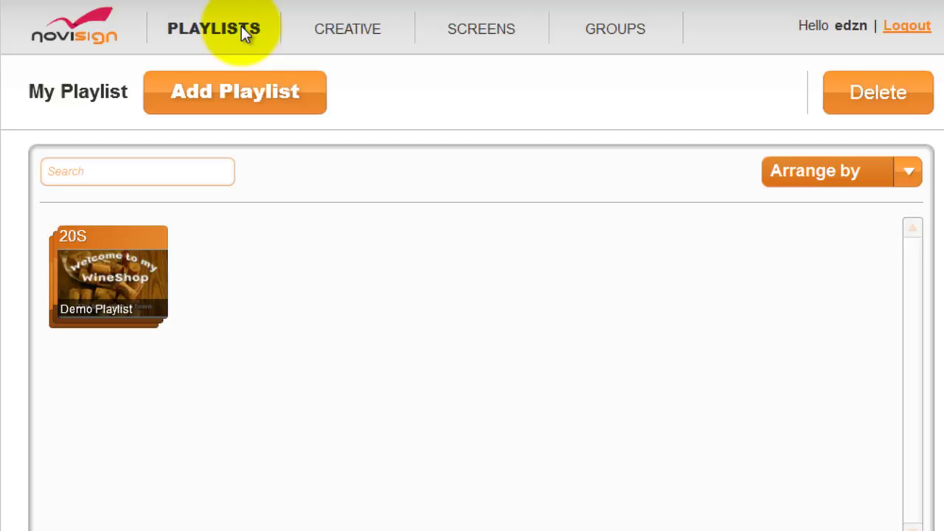
Browse the Creative, Screens and Groups pages of the new account.
click(352, 28)
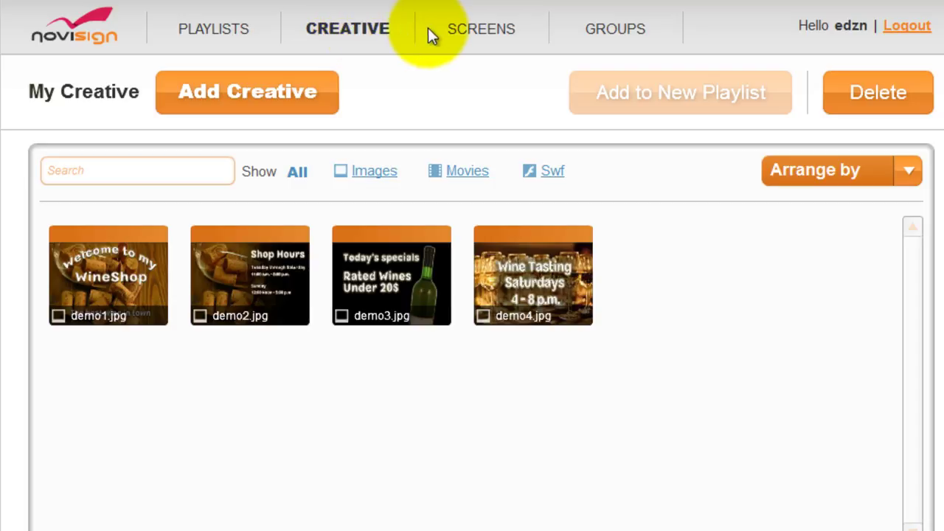
click(466, 31)
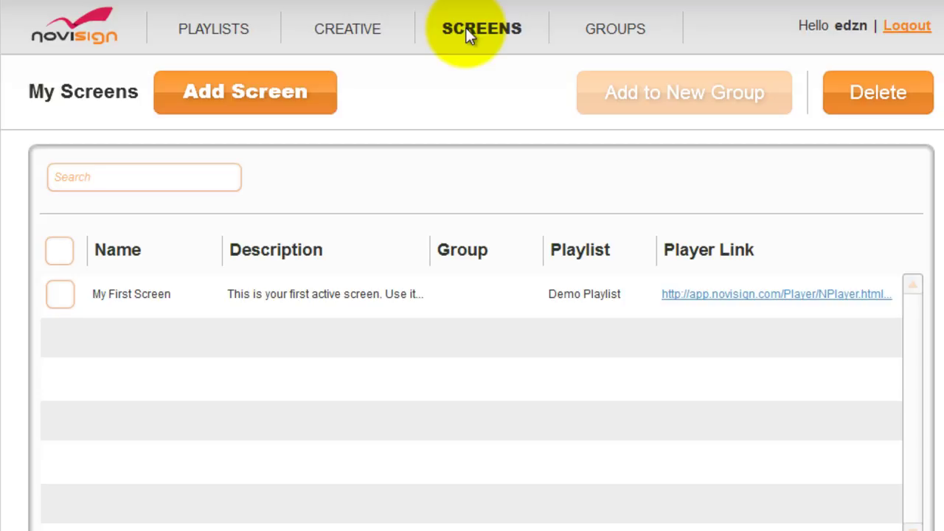
click(604, 30)
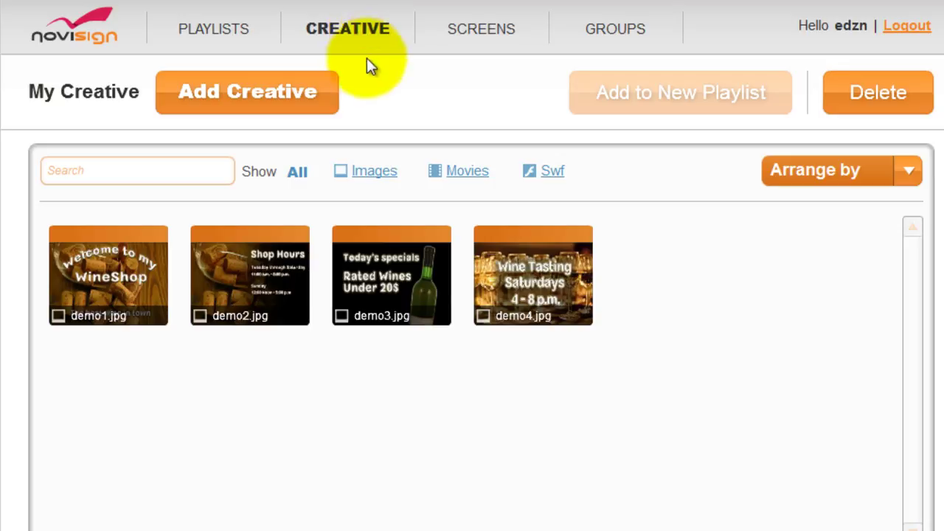
Upload and.png from the new slides folder as a creative.
click(292, 89)
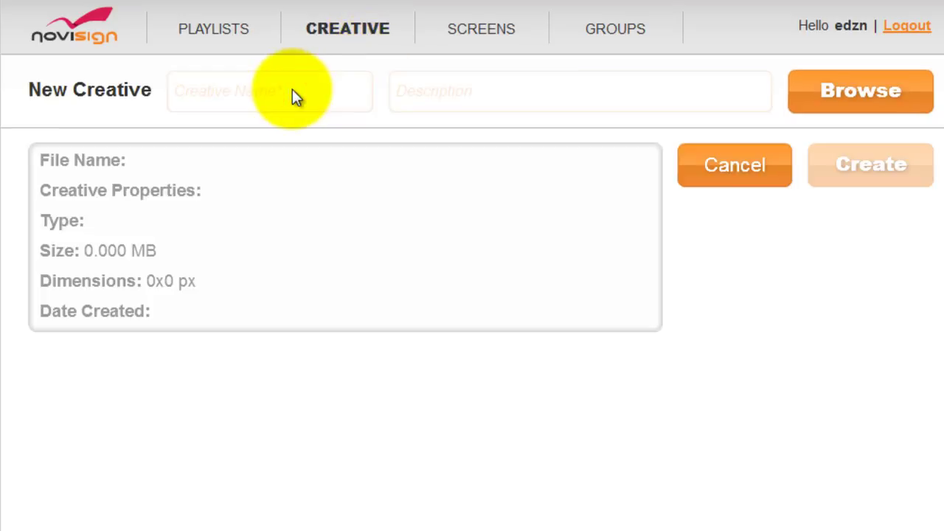
click(838, 90)
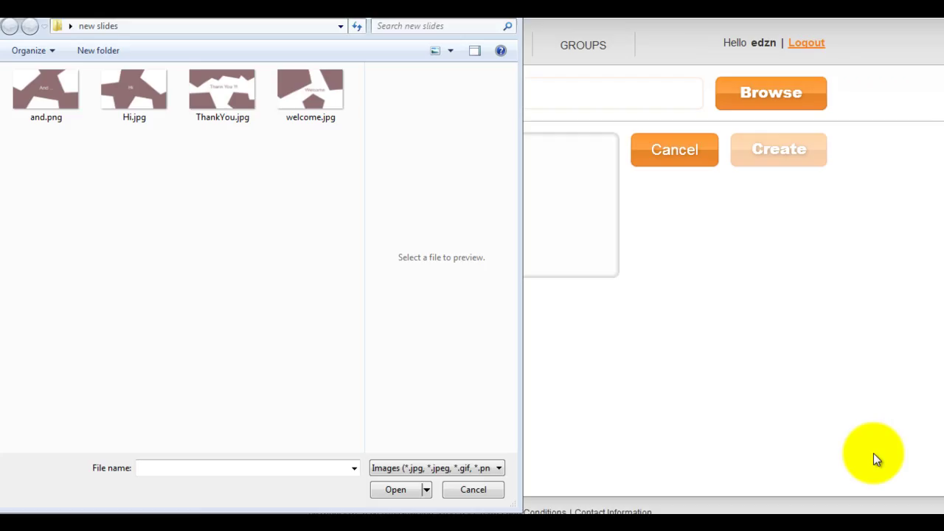
click(44, 89)
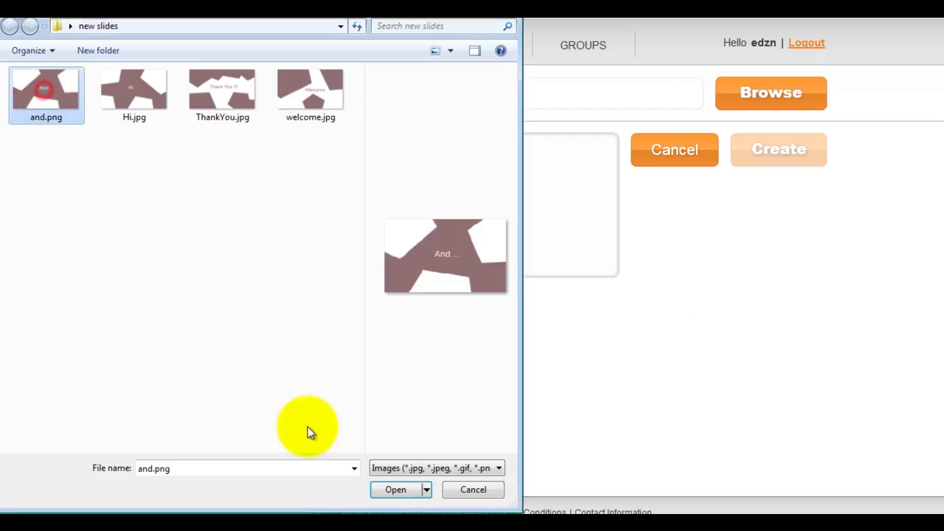
click(400, 491)
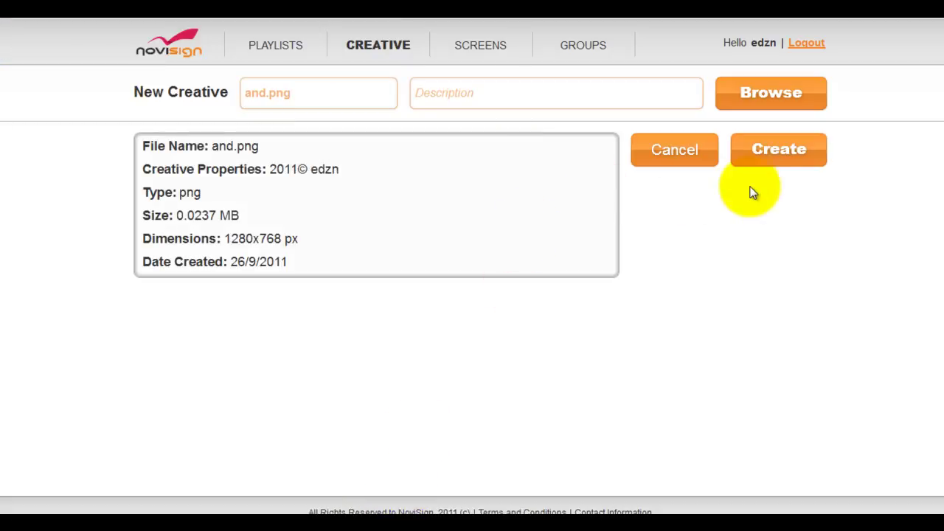
click(792, 152)
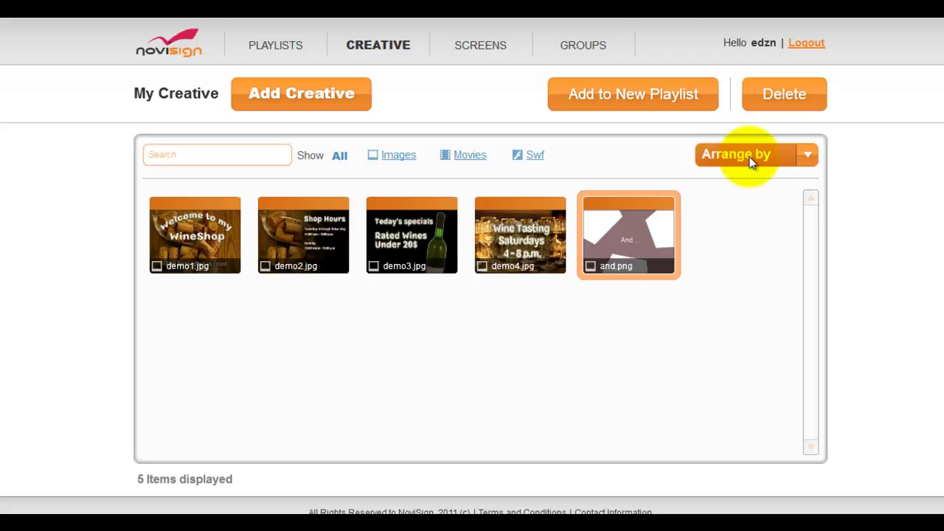
Upload Hi.jpg as a new creative.
click(346, 94)
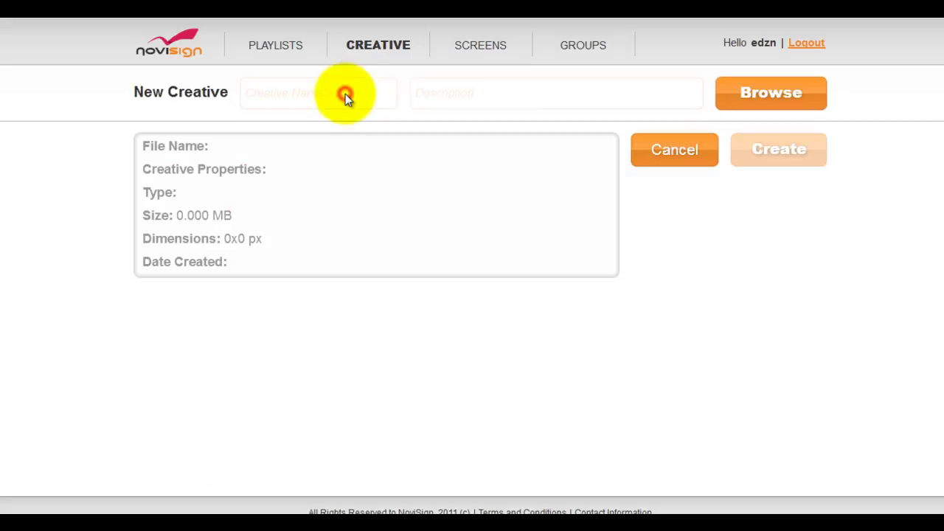
click(777, 99)
click(144, 105)
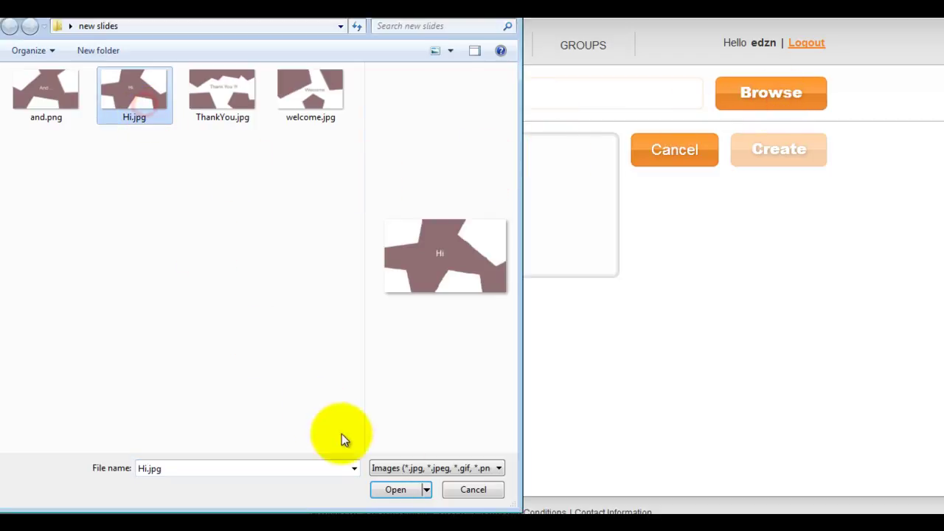
click(398, 490)
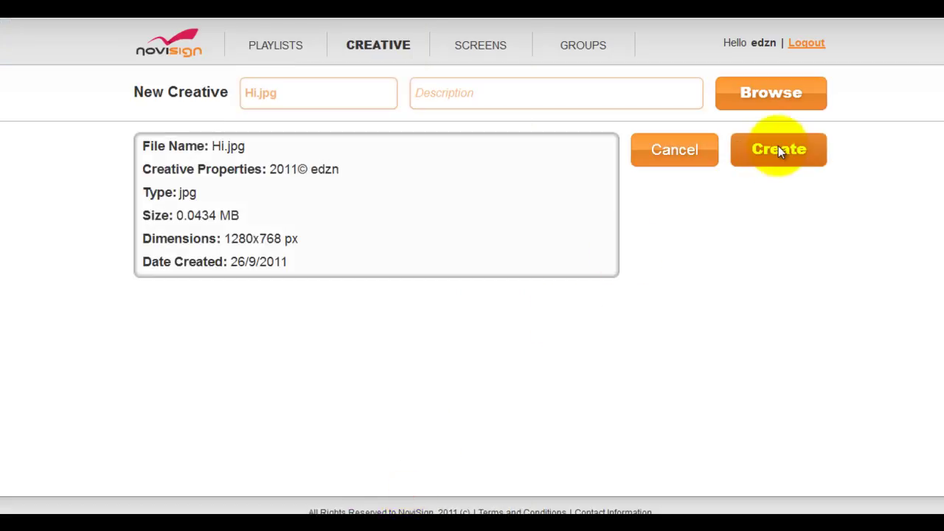
click(780, 149)
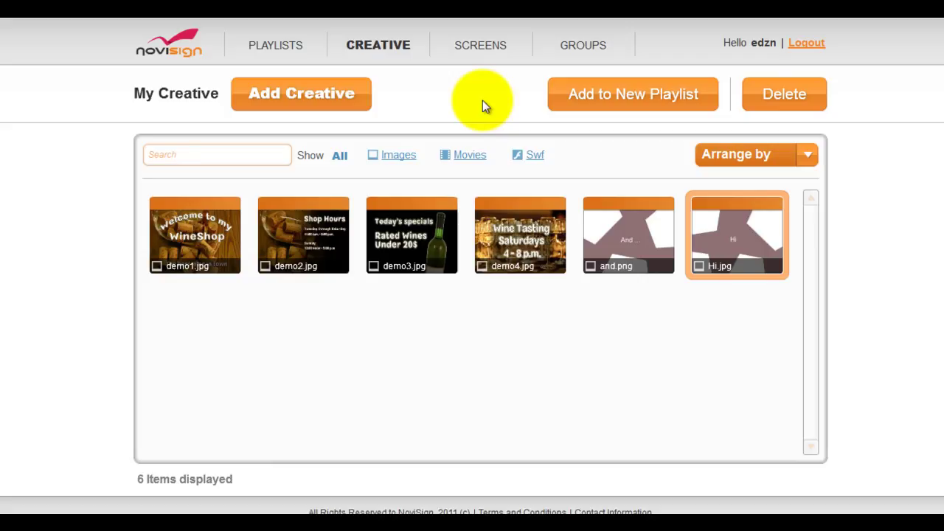
Upload ThankYou.jpg as a new creative.
click(363, 94)
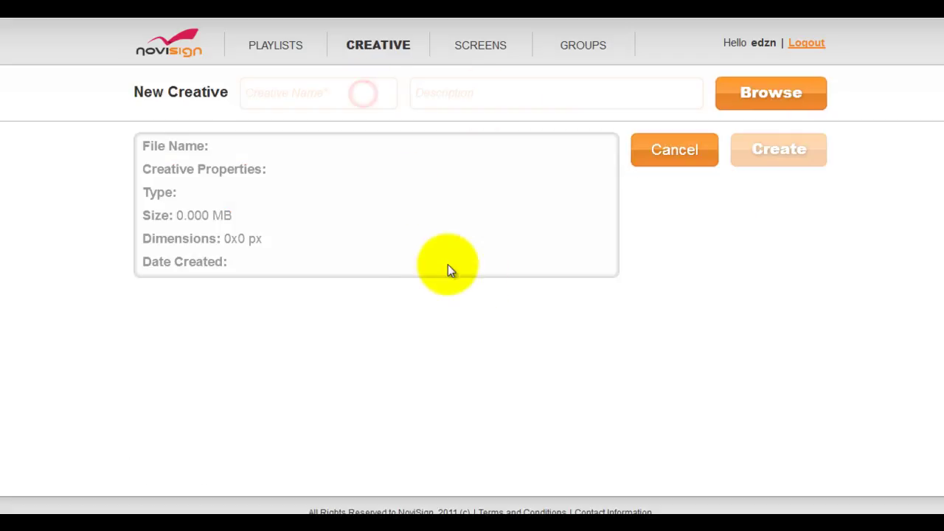
click(784, 97)
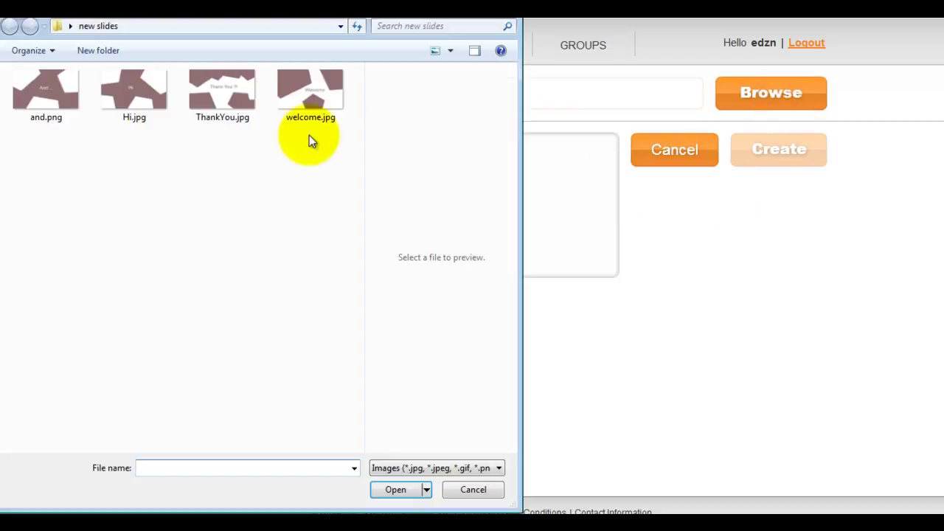
click(215, 91)
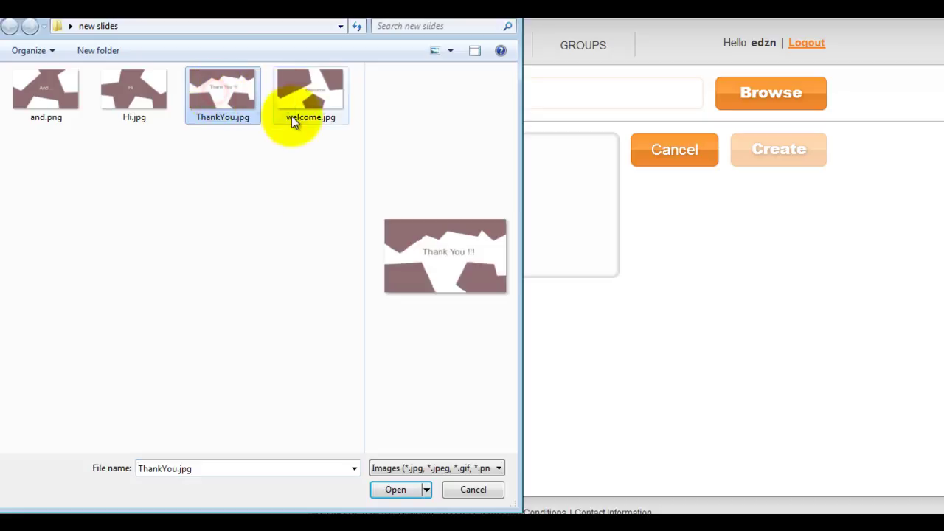
click(394, 489)
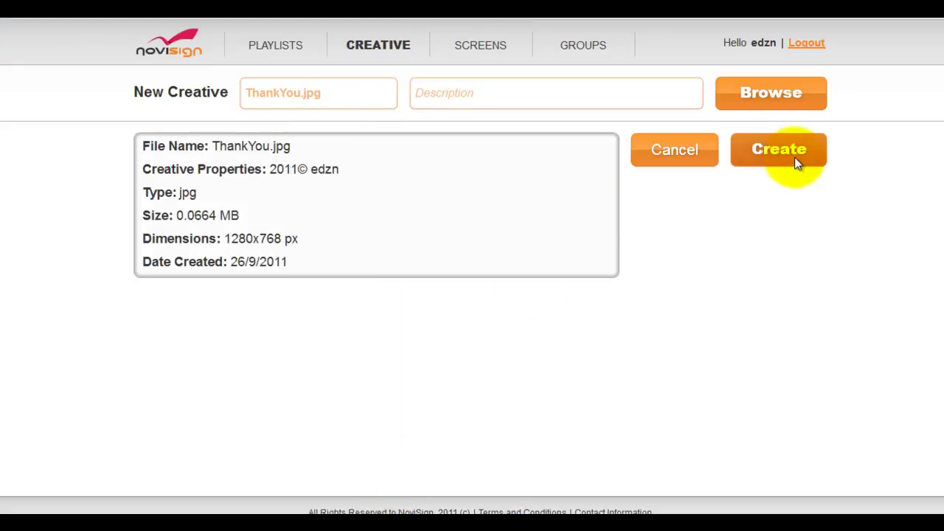
click(794, 157)
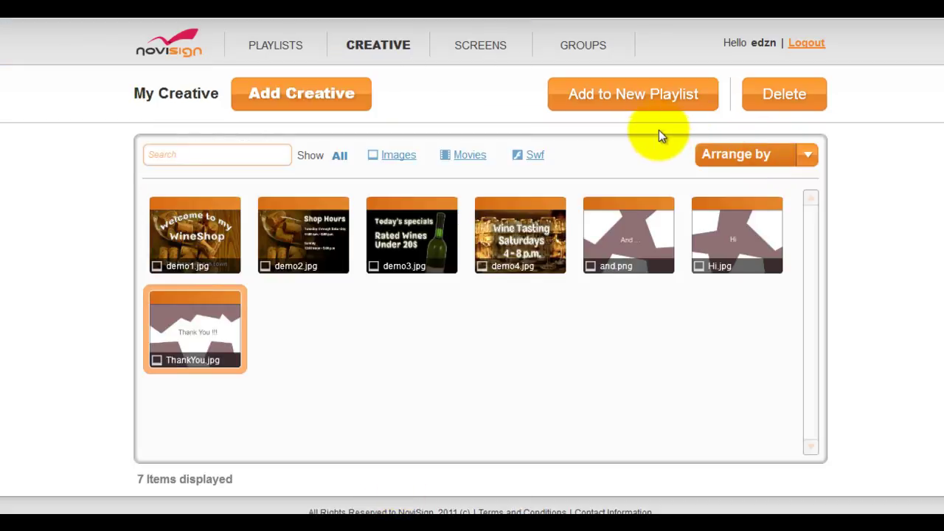
Upload welcome.jpg as a new creative.
click(296, 90)
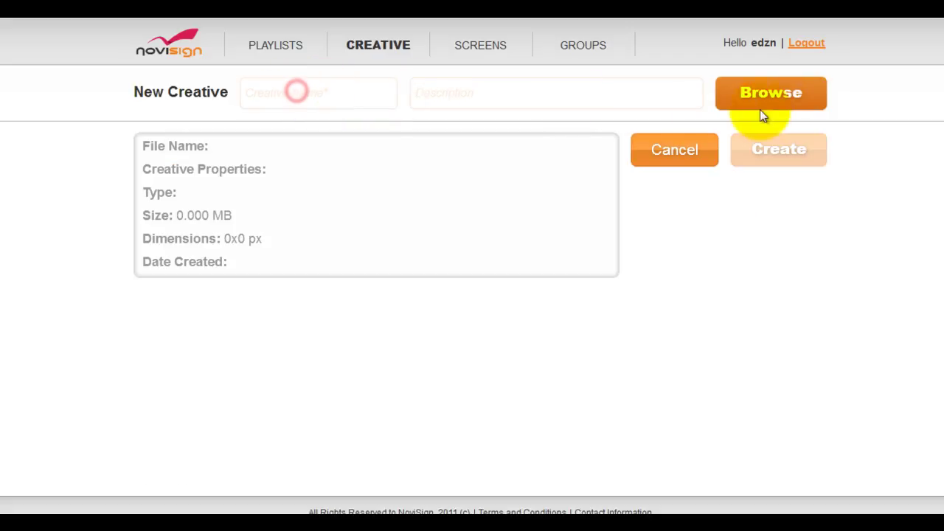
click(799, 90)
click(324, 114)
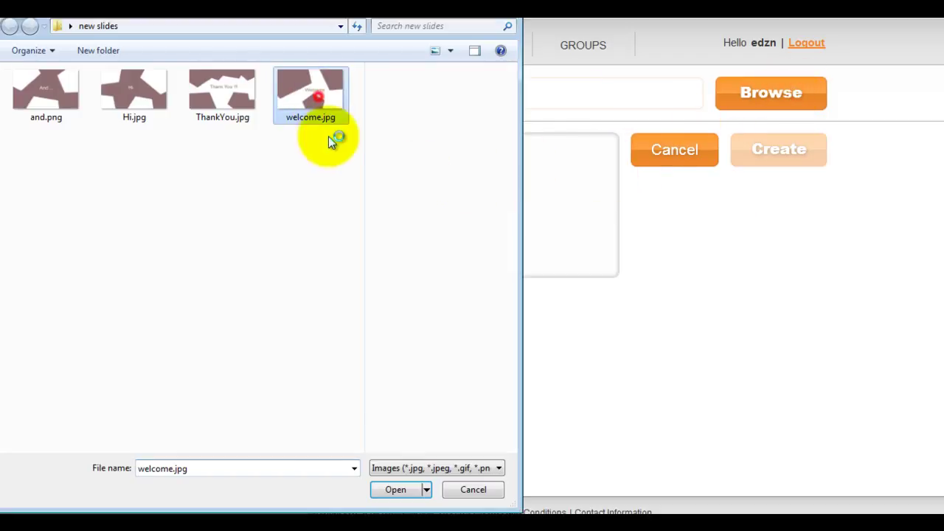
click(392, 488)
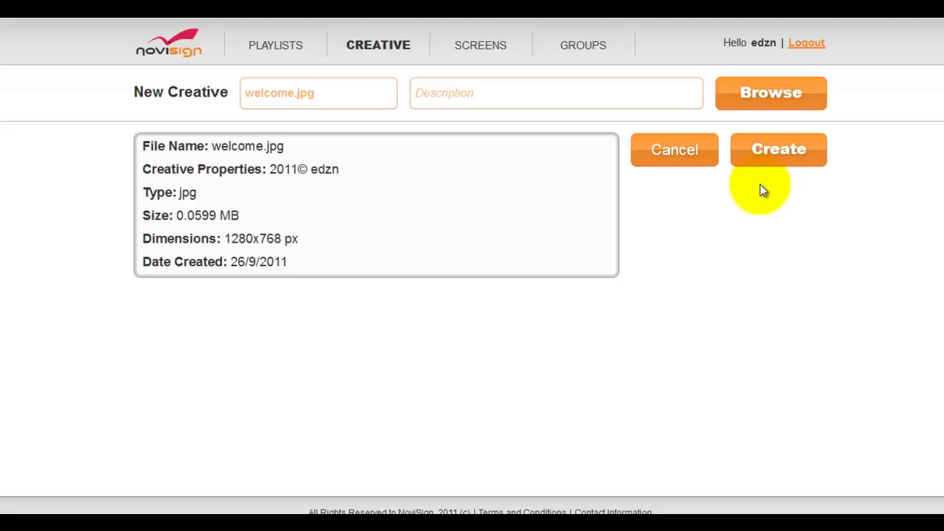
click(778, 159)
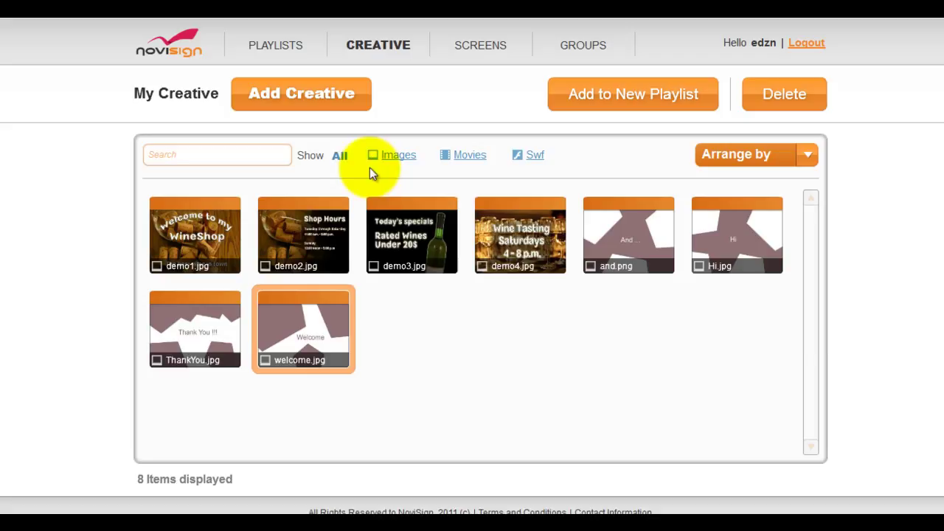
Create a playlist 'My Welcome Playlist' described 'This playlist will welcome all to my store.'.
click(294, 48)
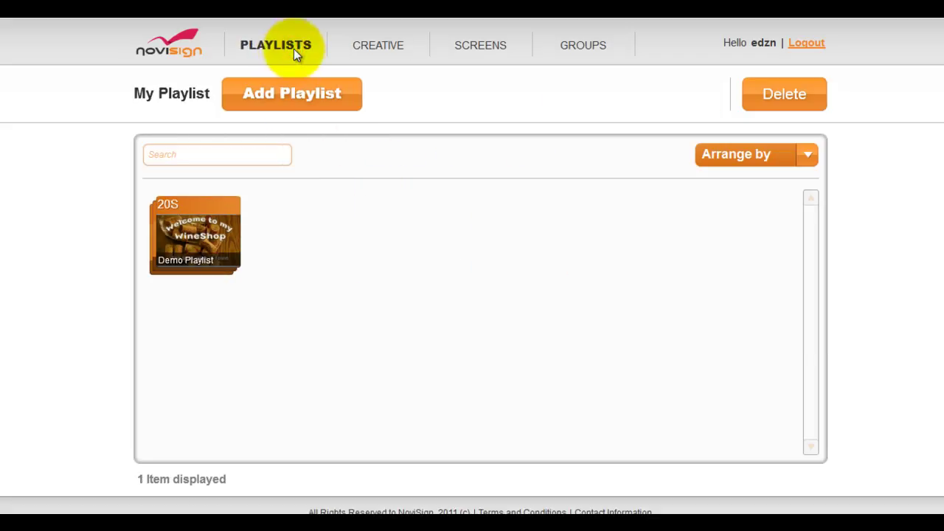
click(295, 99)
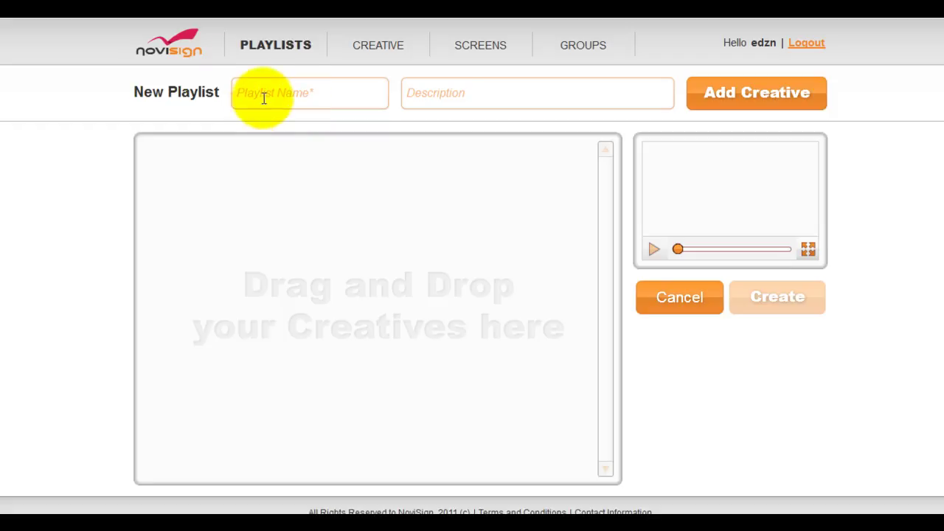
text(My Welcome Playlist)
click(447, 98)
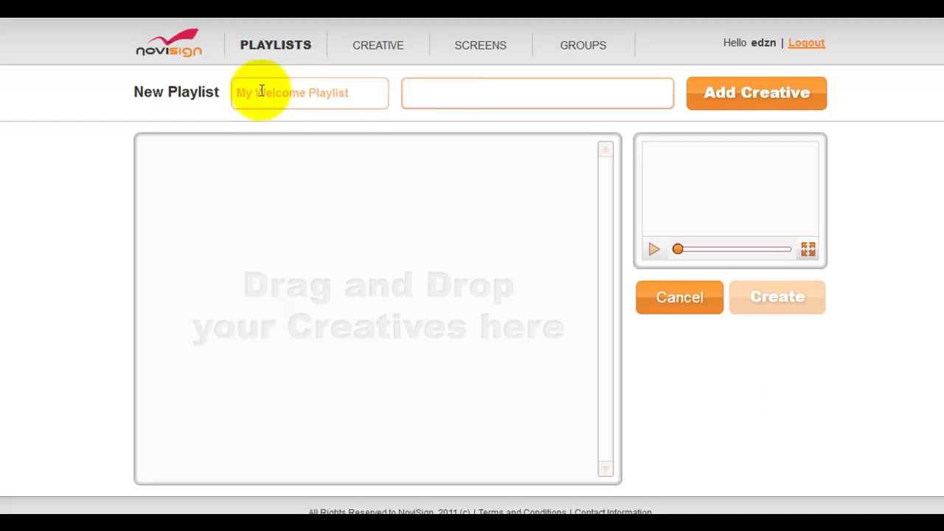
text(This playlist will welcome all to my store.)
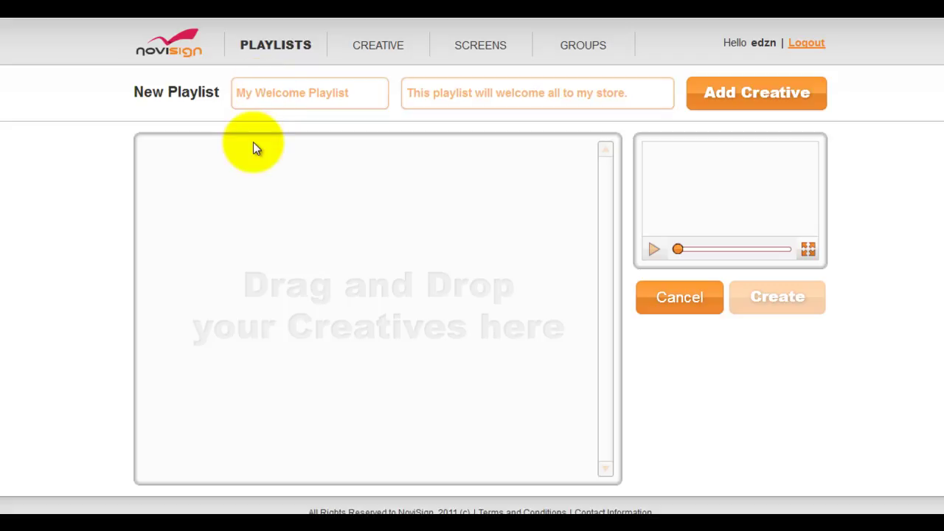
click(736, 98)
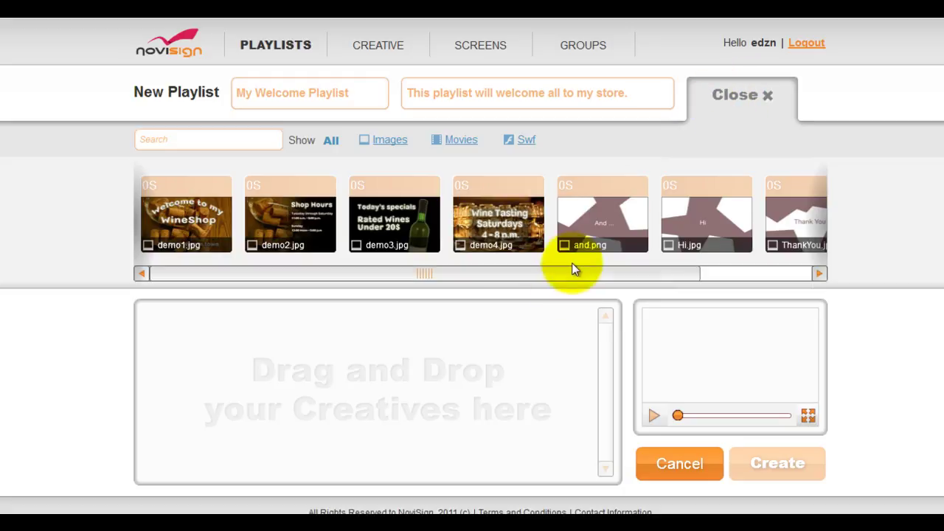
Add Hi.jpg, and.png, welcome.jpg and ThankYou.jpg to the playlist in that order.
scroll(583, 237, down, 2)
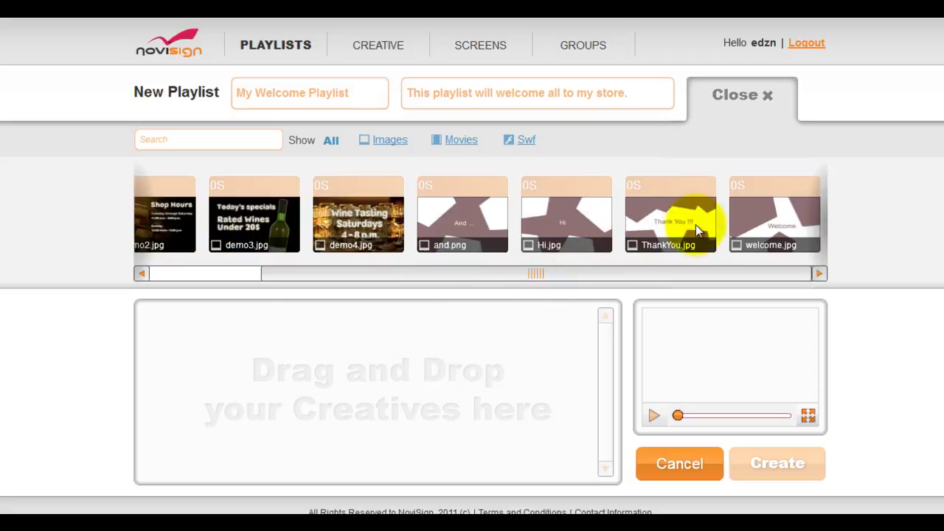
drag(766, 220, 189, 353)
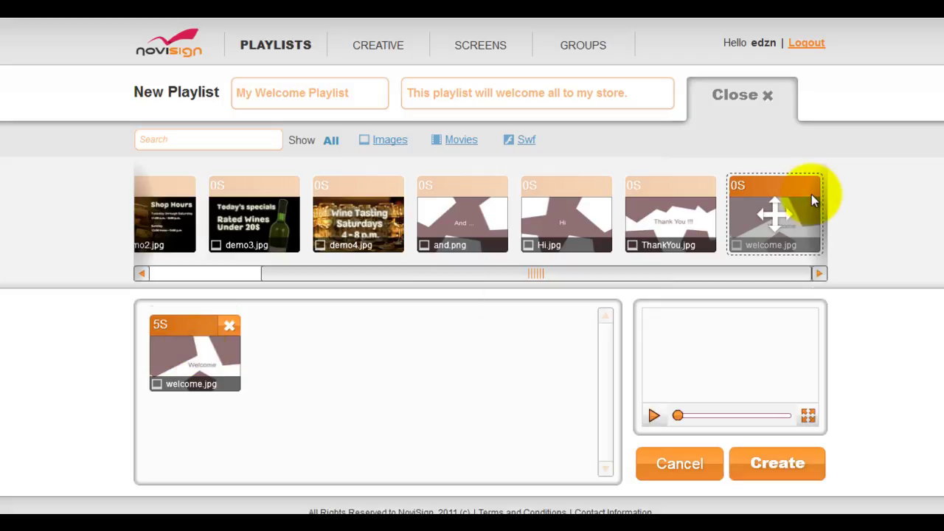
drag(565, 210, 148, 349)
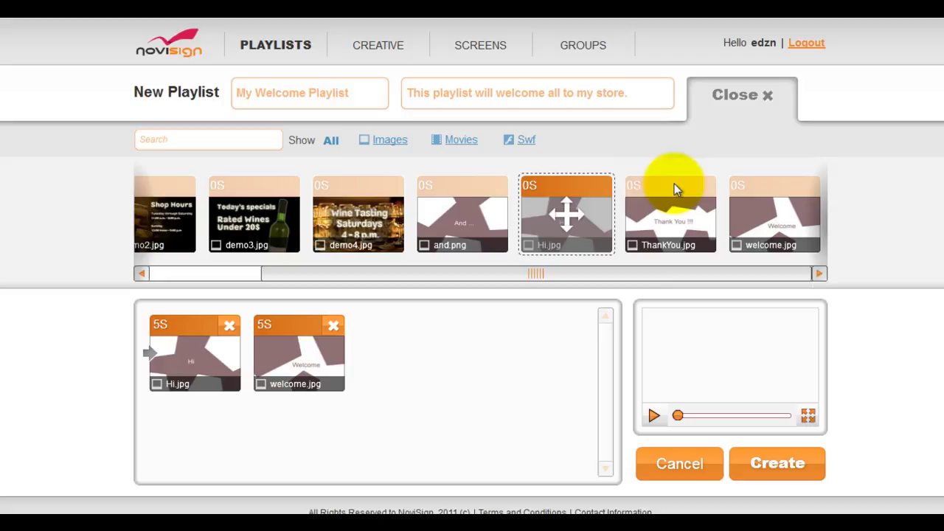
drag(475, 211, 287, 352)
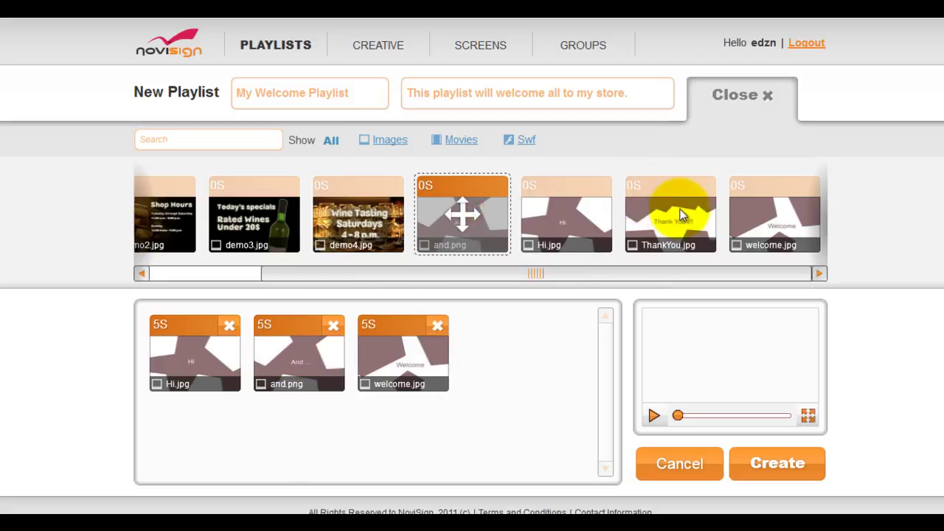
drag(664, 218, 518, 351)
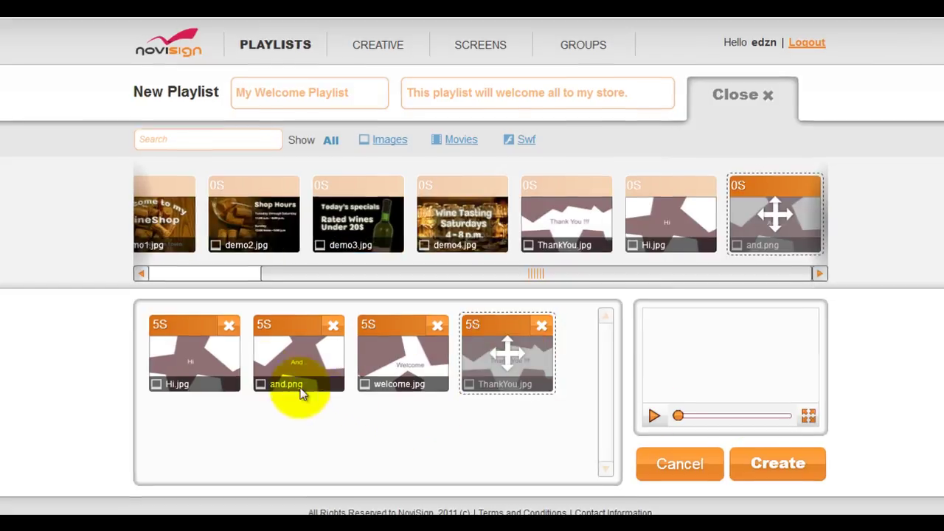
drag(302, 395, 253, 382)
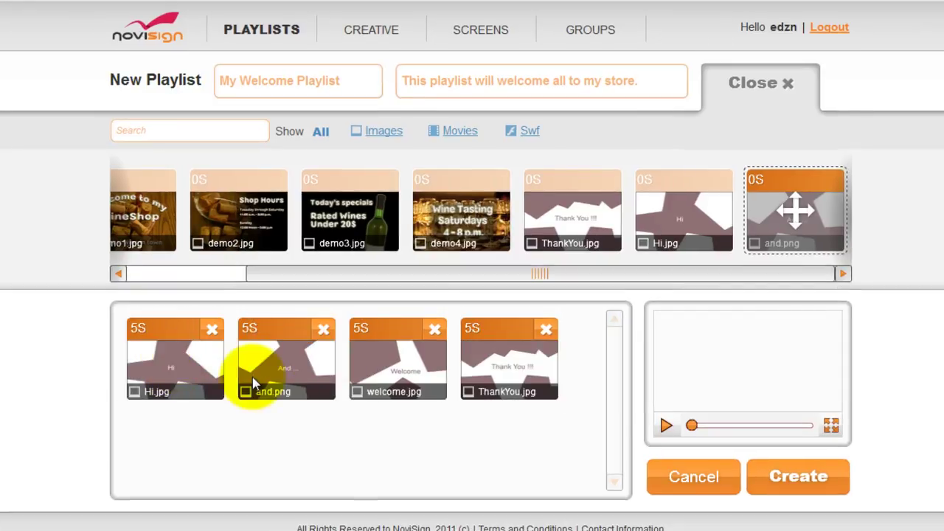
Set ThankYou.jpg's duration to 8 seconds and save the playlist.
click(475, 332)
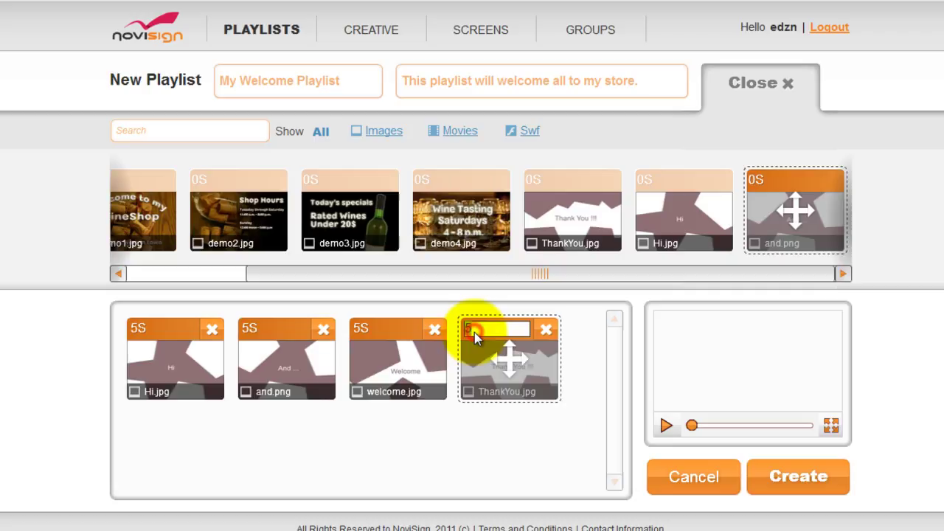
double_click(475, 331)
text(8)
key(Return)
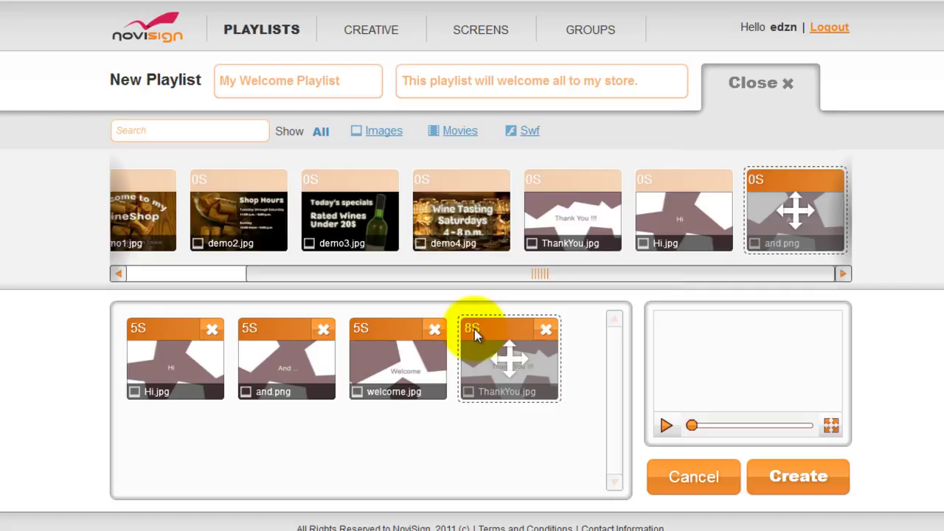
click(799, 478)
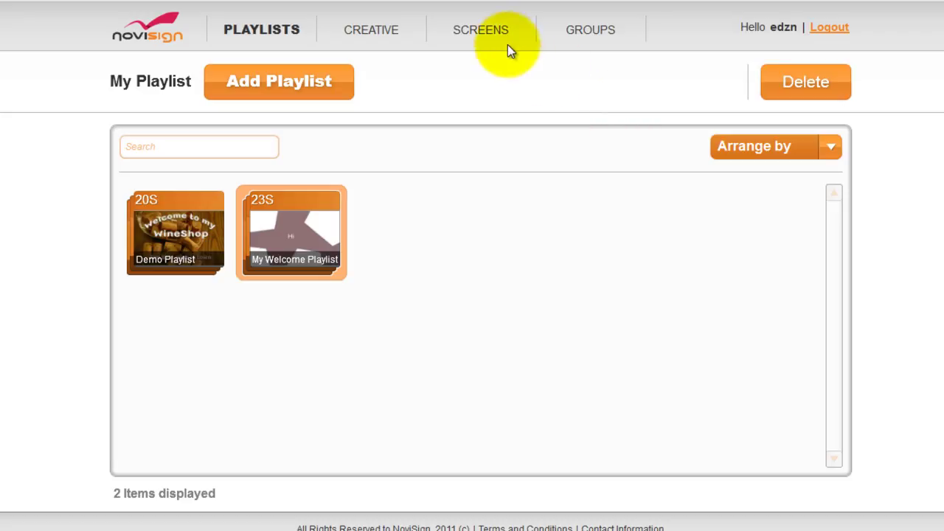
Add a screen named 'Main Entrance' described 'Screen near the main entrance.'.
click(481, 30)
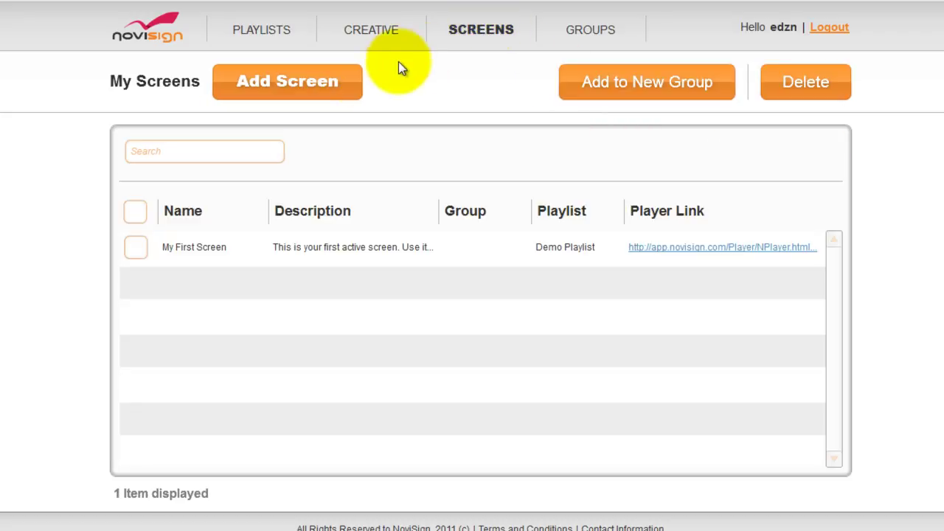
click(321, 84)
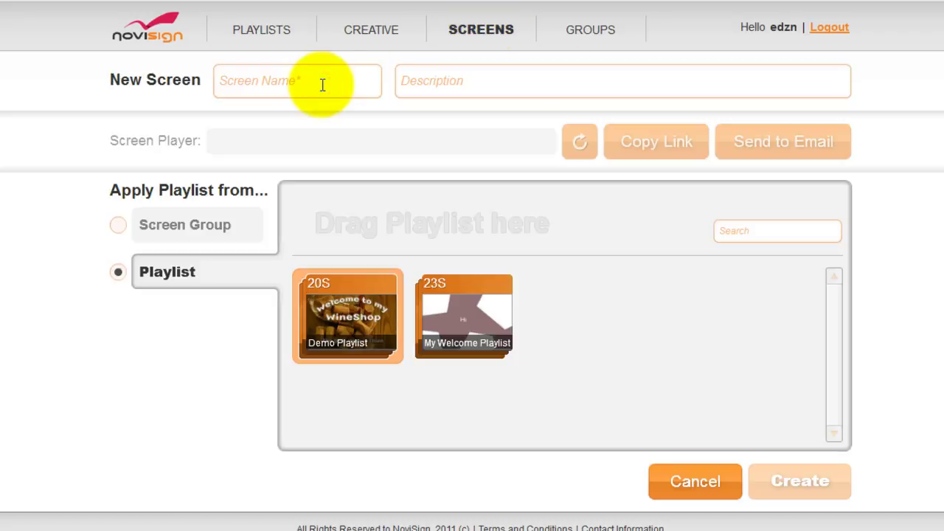
click(238, 78)
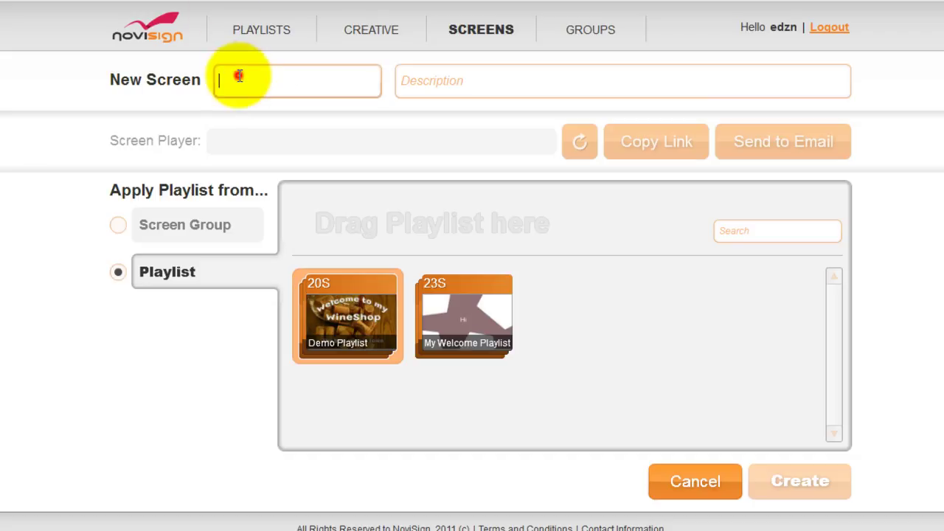
text(Ma)
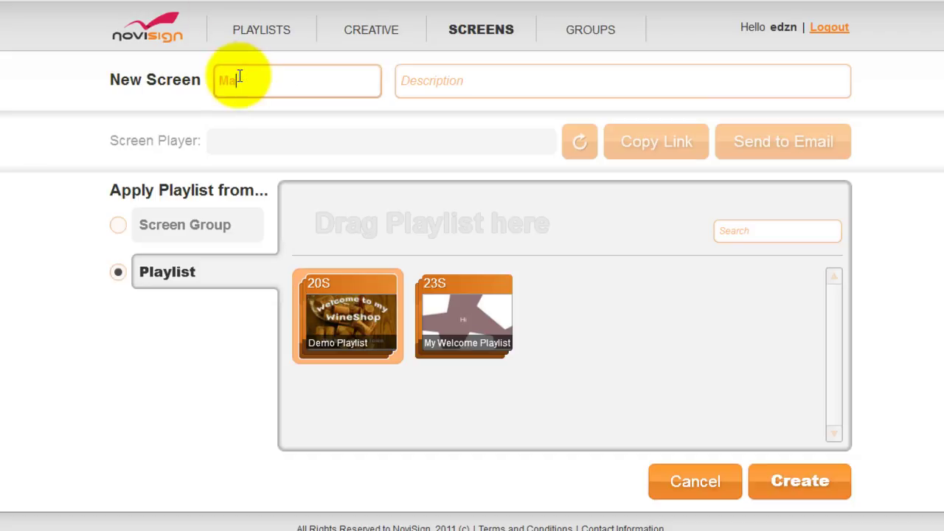
text(in Entrance)
key(Tab)
text(Scr)
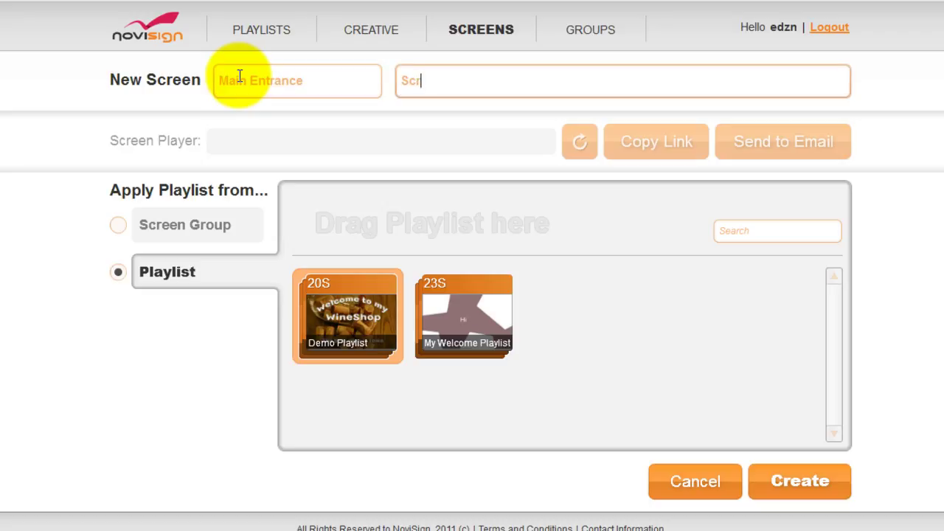
text(een near the )
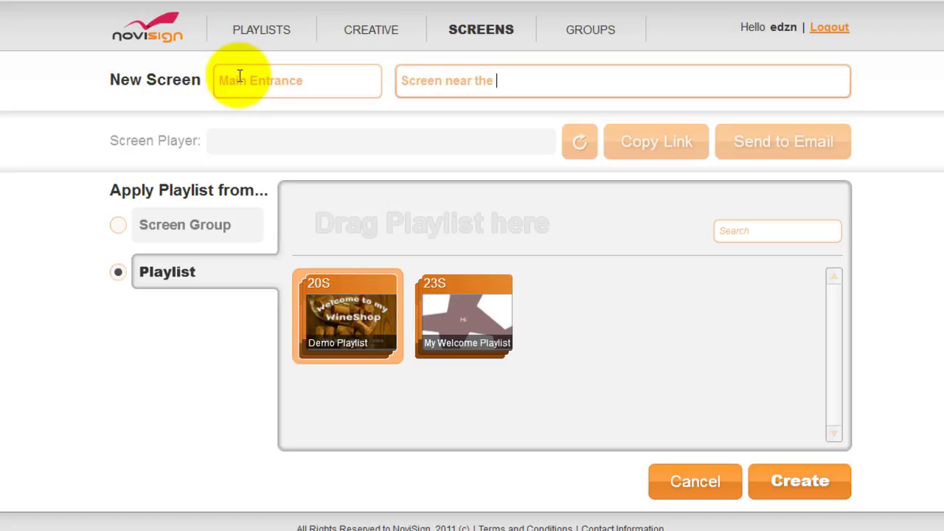
text(main entrance)
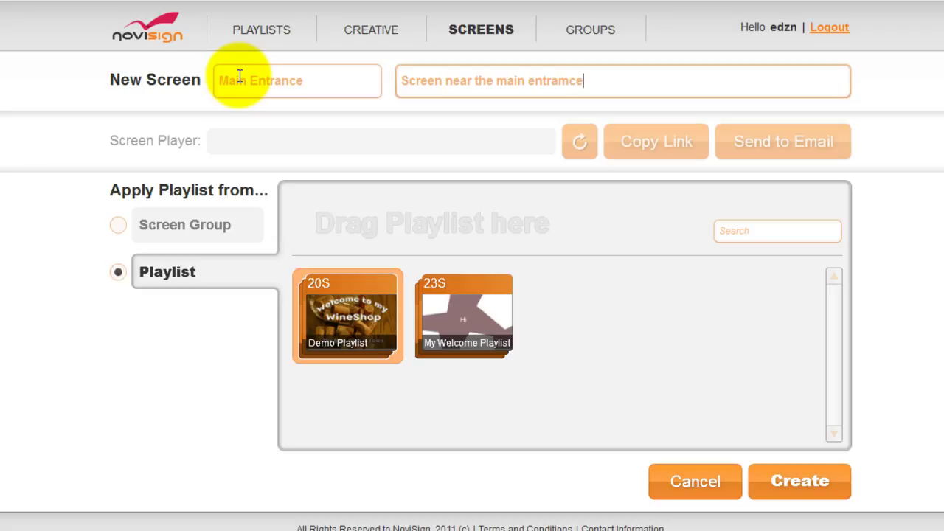
key(BackSpace)
key(BackSpace)
key(BackSpace)
text(nce.)
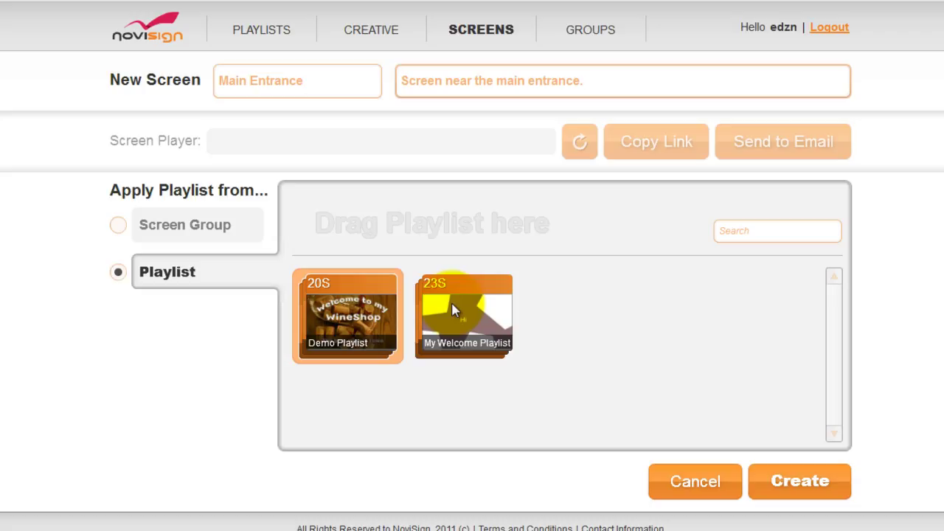
Assign My Welcome Playlist to the Main Entrance screen and create it.
drag(450, 302, 429, 210)
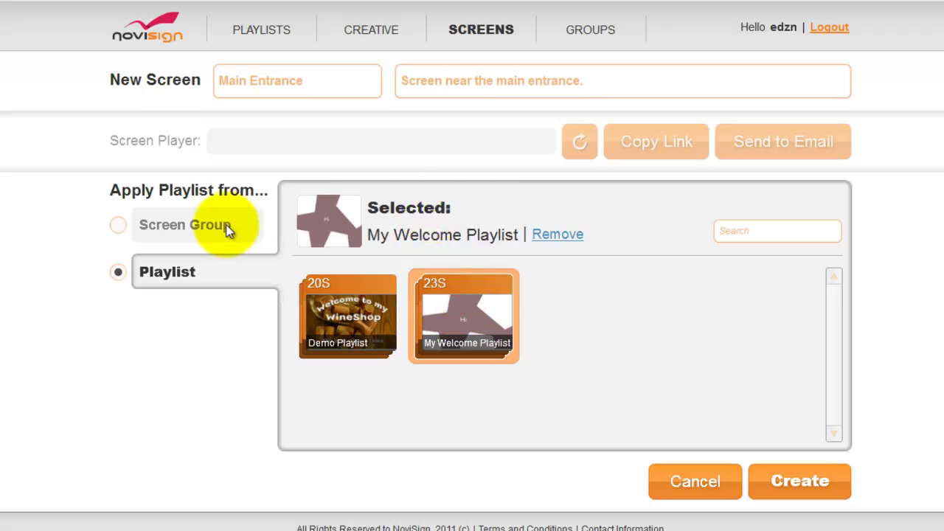
click(800, 481)
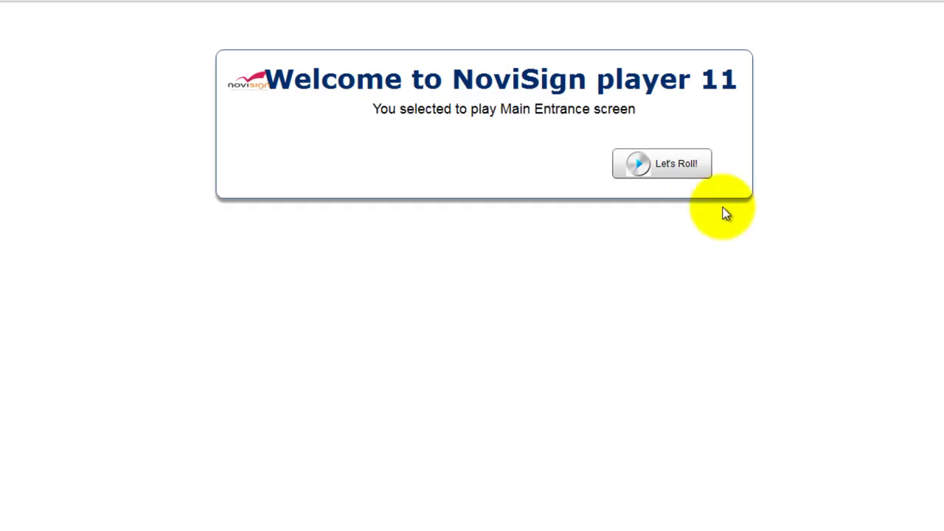
Play the Main Entrance screen's slideshow full screen with Let's Roll!
click(685, 161)
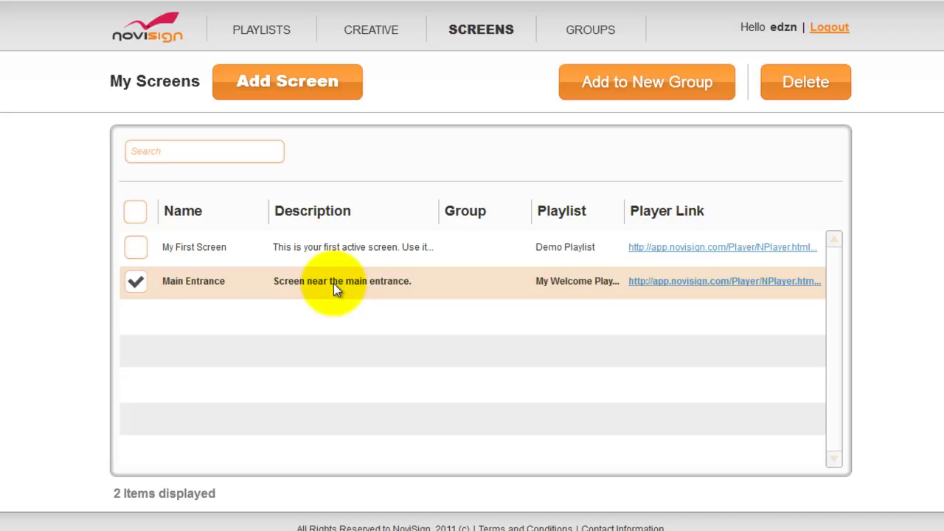
Open the Main Entrance screen's edit page showing My Welcome Playlist as its playlist.
click(333, 284)
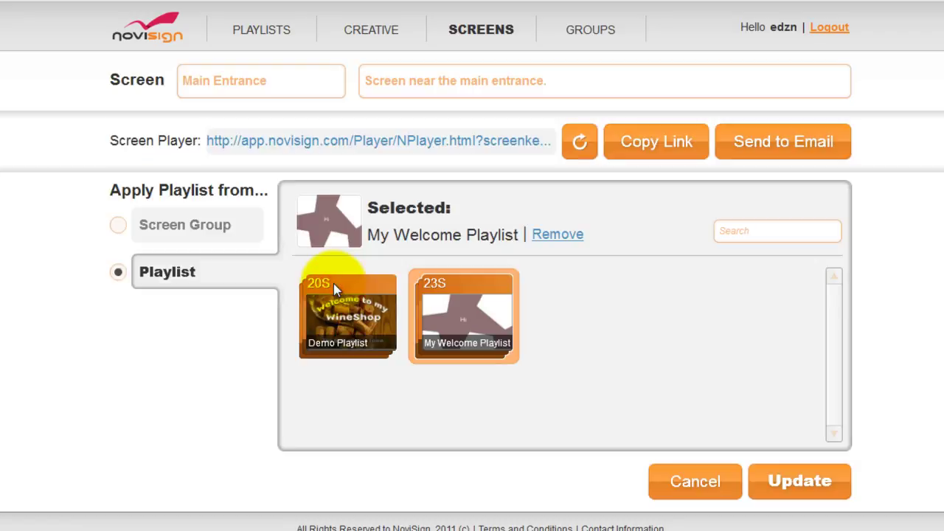